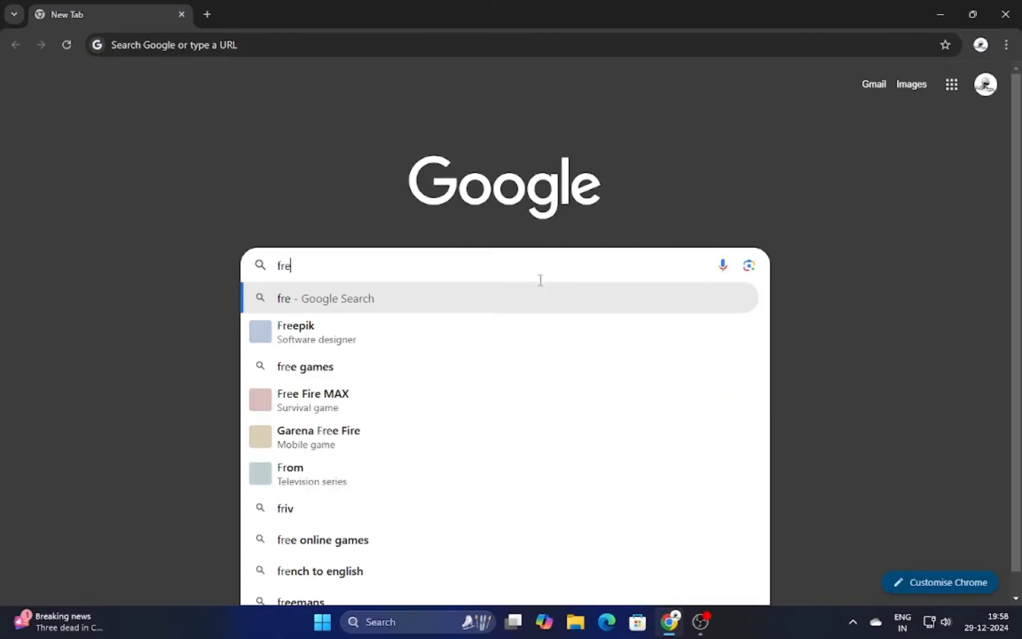
- Search Google for 'freespire iso'
text(re iso)
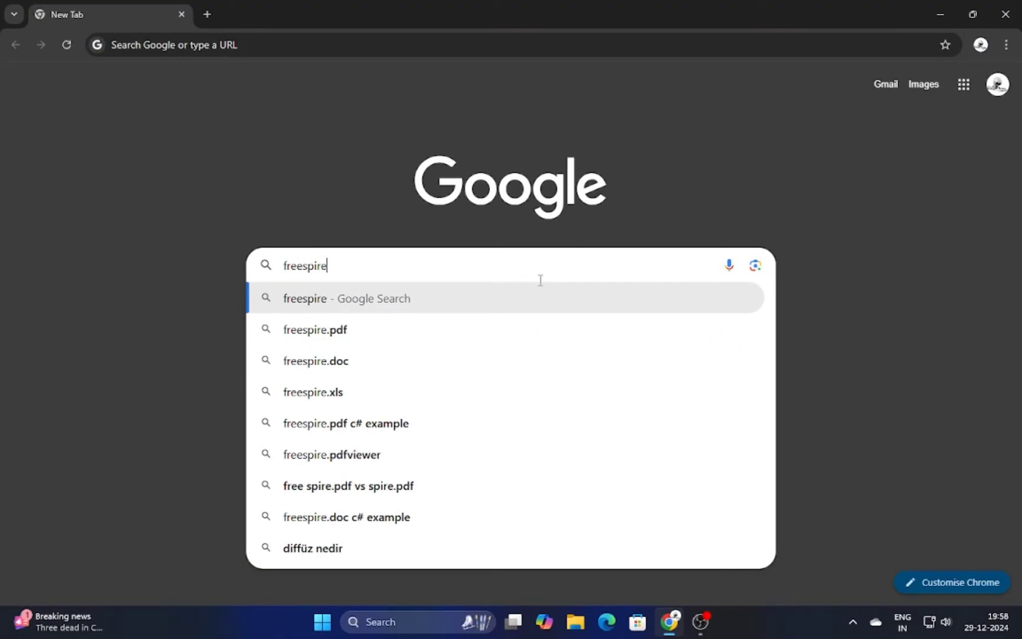
key(Return)
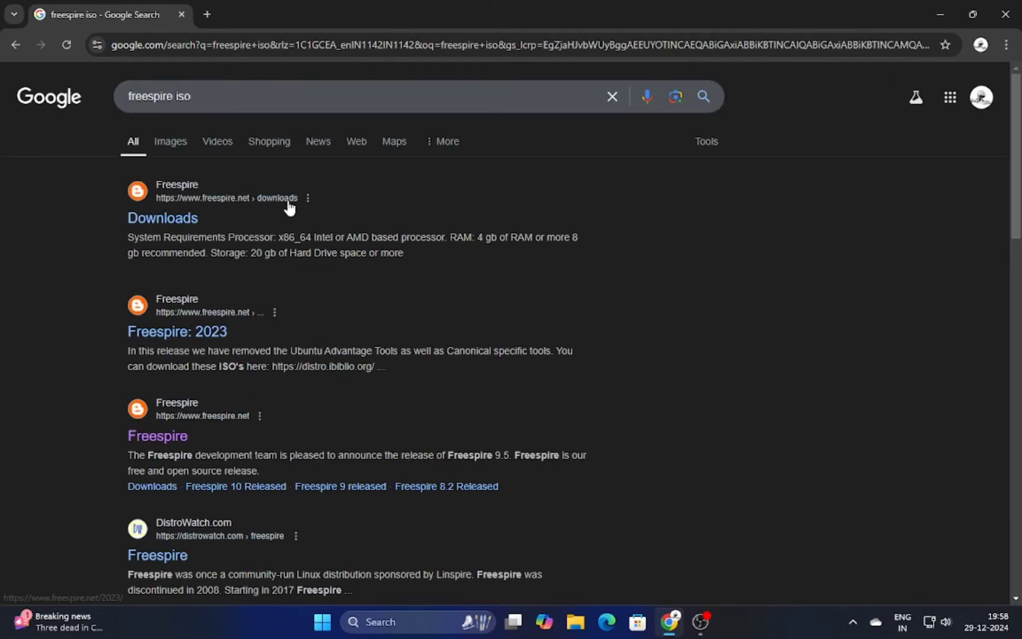
- Download freespire-9-desktop-amd64.iso from the Freespire Downloads page, then start a new tab
click(167, 220)
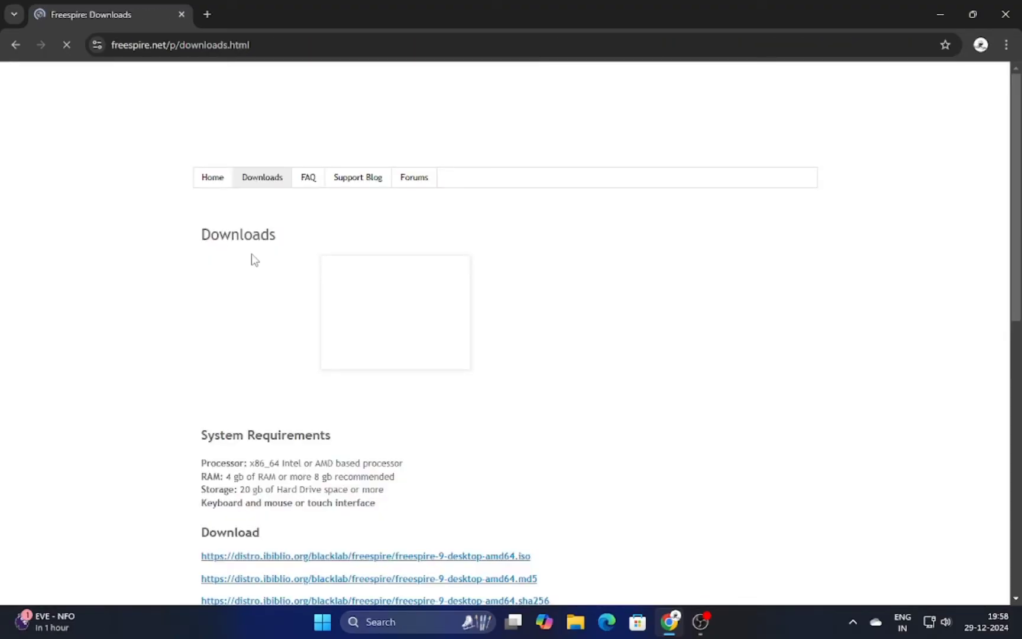
scroll(254, 263, down, 4)
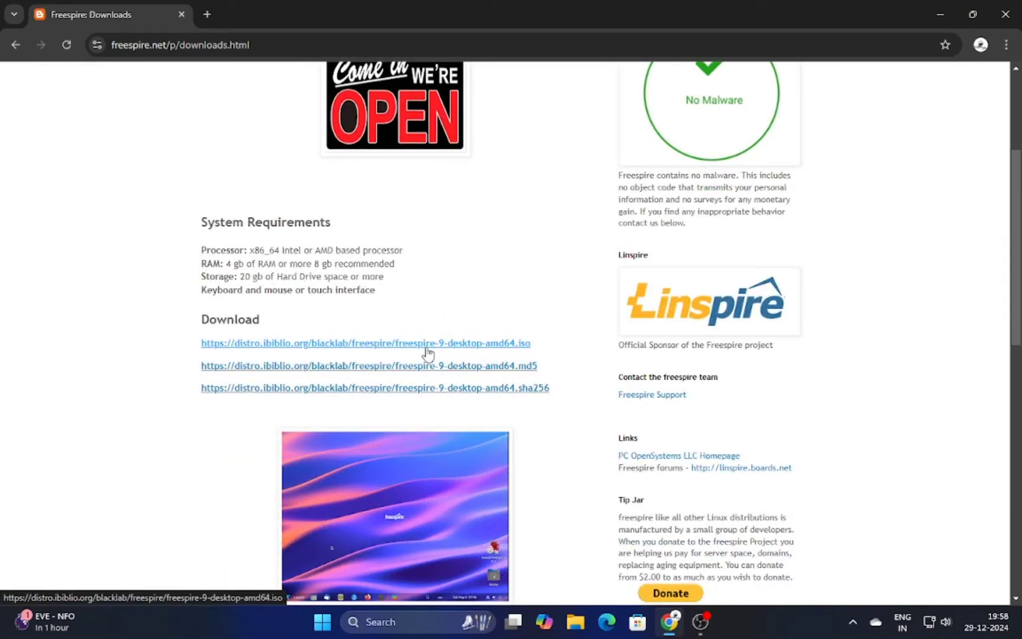
scroll(426, 351, down, 5)
scroll(427, 352, up, 8)
scroll(472, 439, down, 2)
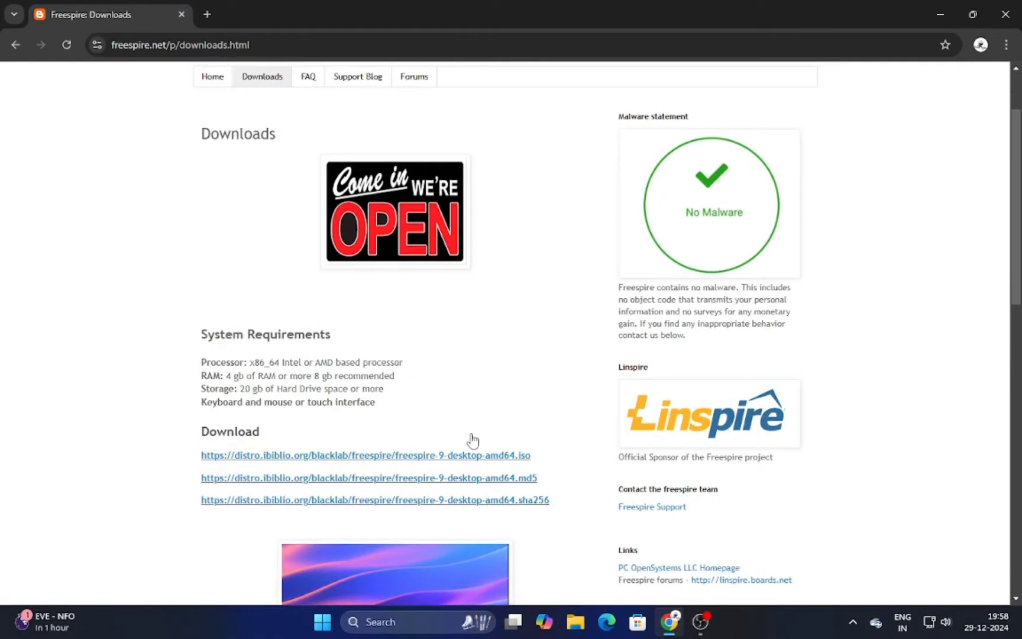
scroll(473, 440, down, 1)
click(452, 415)
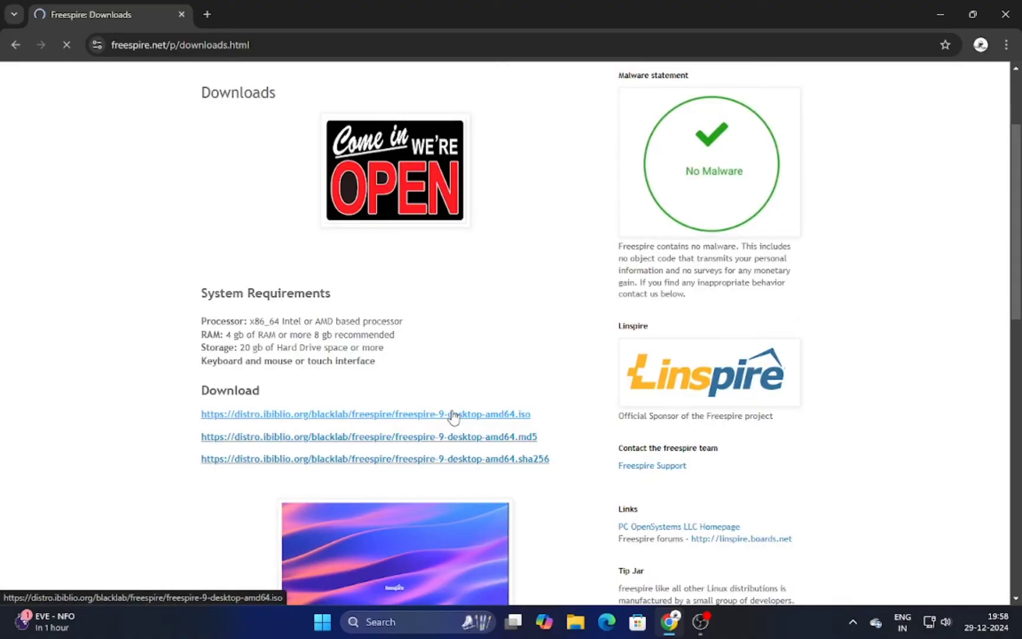
click(207, 14)
- Search 'balena etcher download', open the balenaEtcher site and go to its Download Etcher table
click(215, 43)
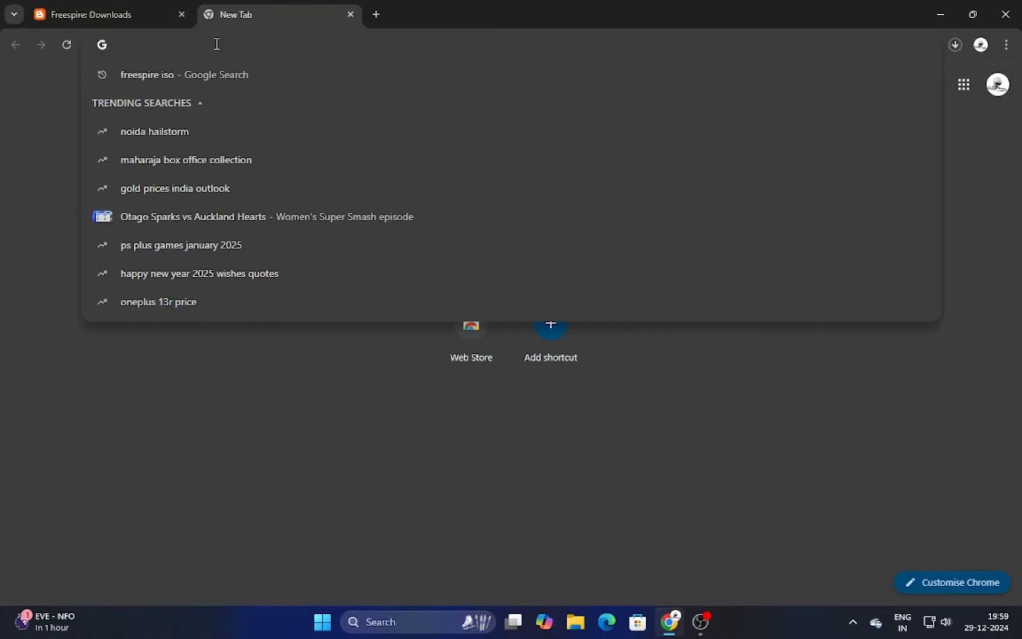
text(bale)
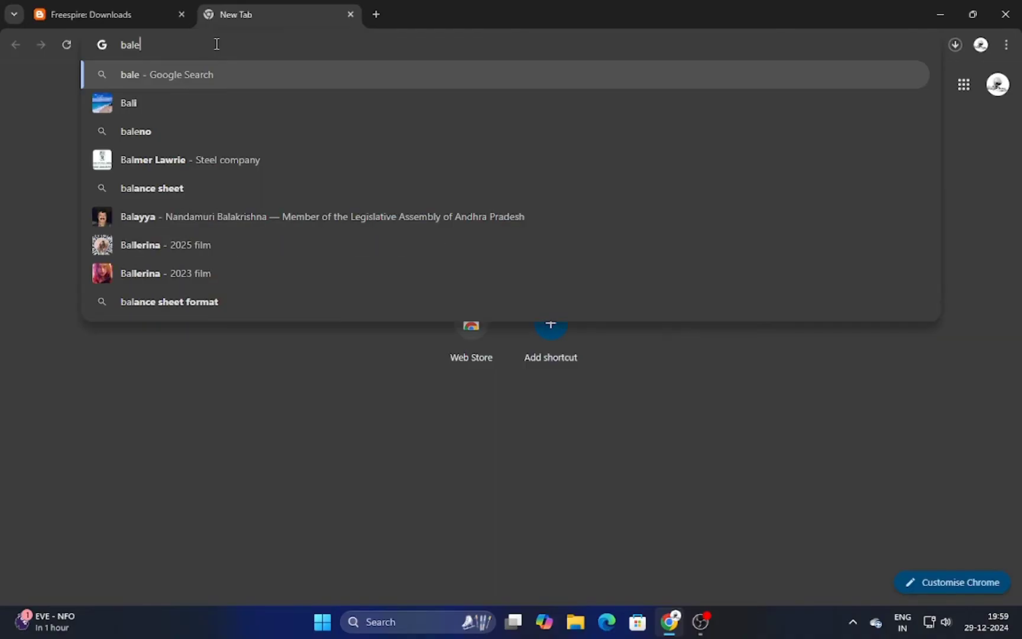
text(na)
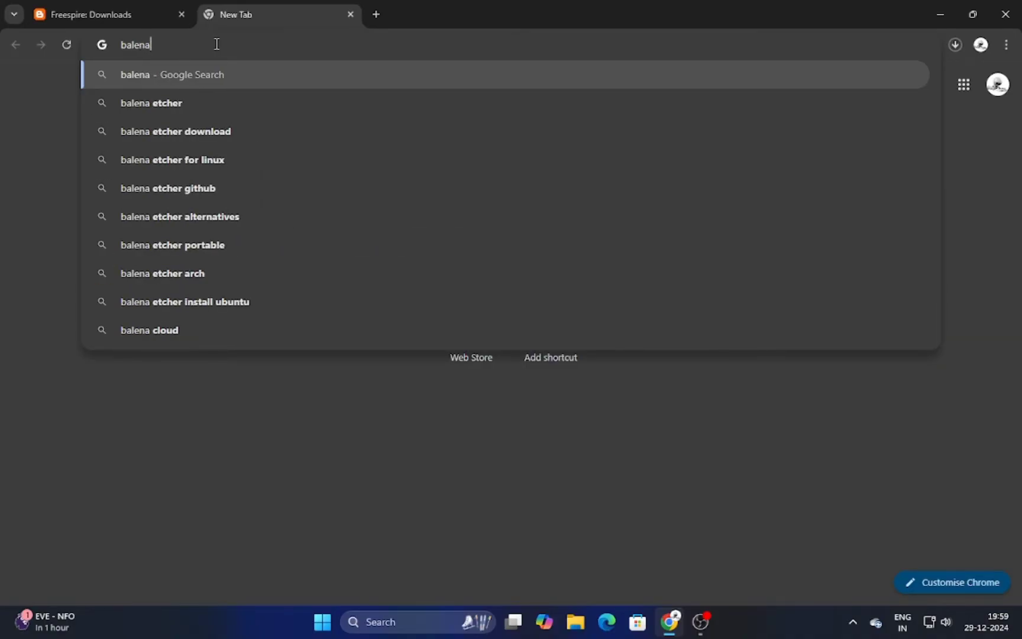
click(187, 131)
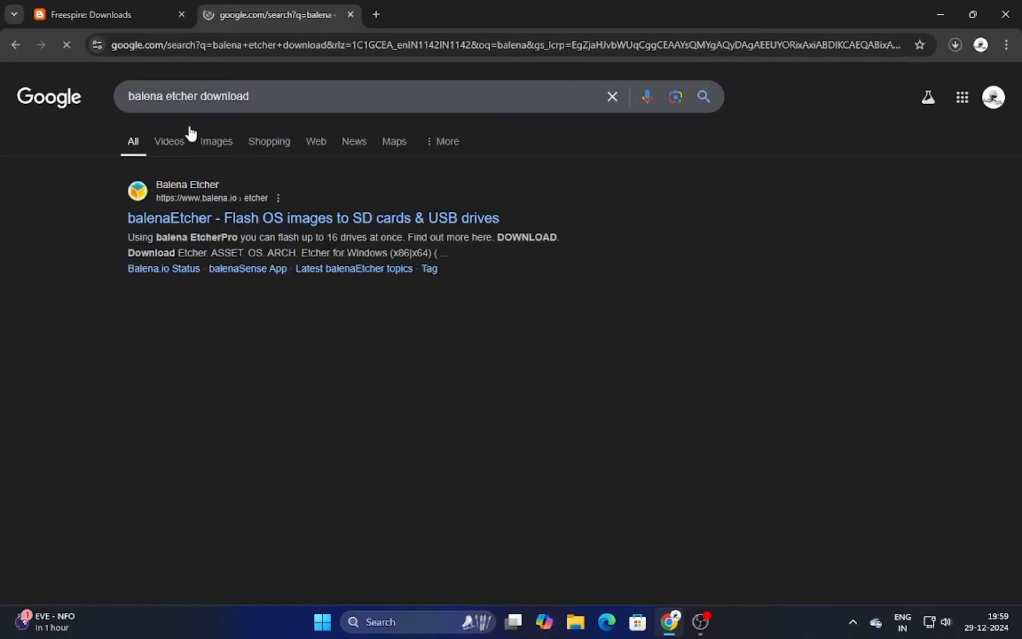
click(202, 217)
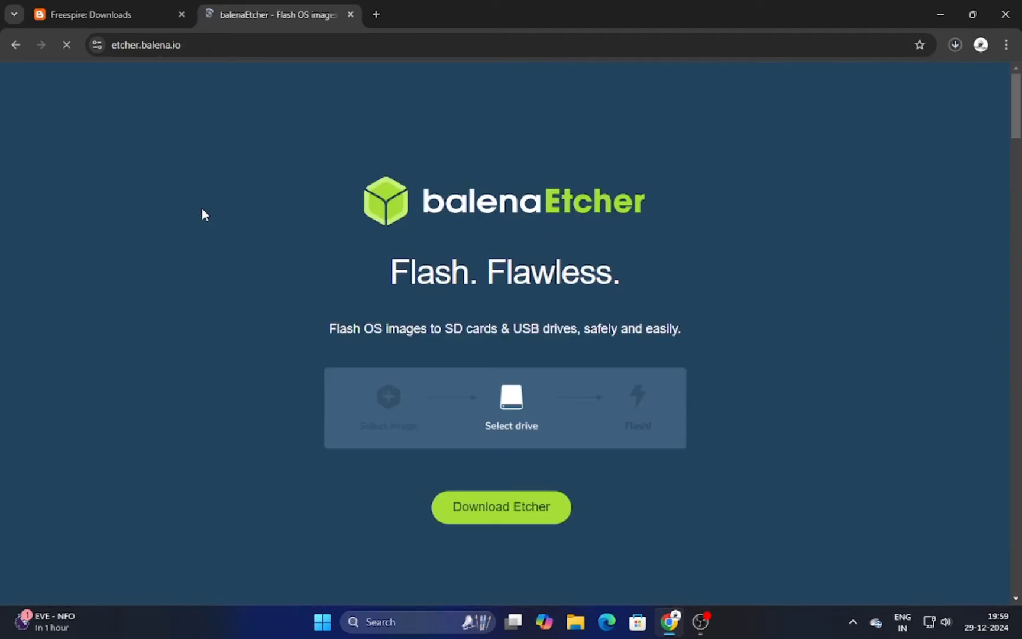
click(539, 508)
scroll(462, 486, down, 3)
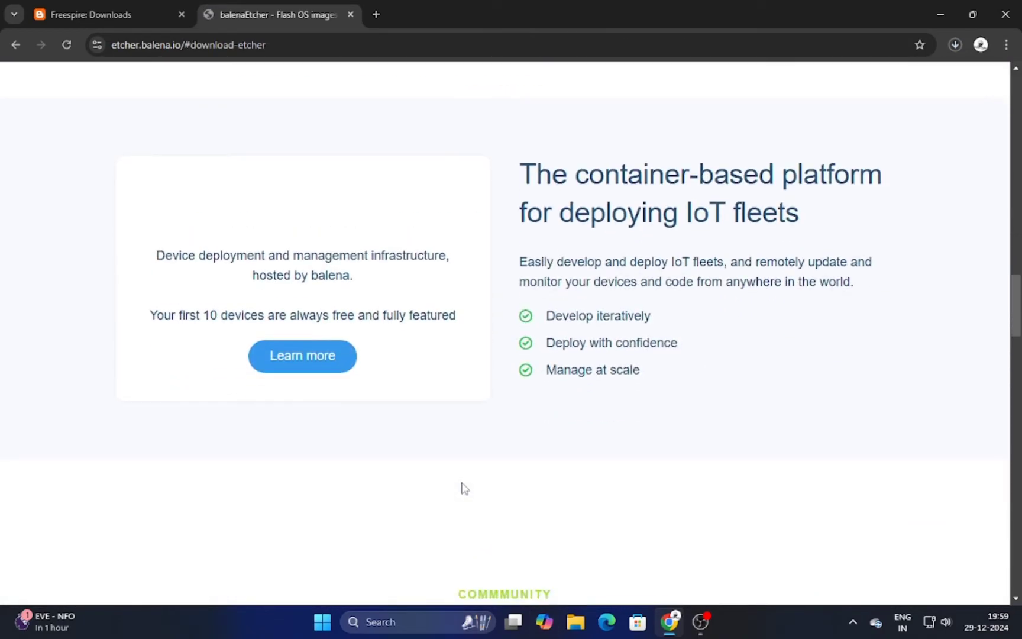
scroll(461, 486, down, 3)
scroll(467, 449, up, 10)
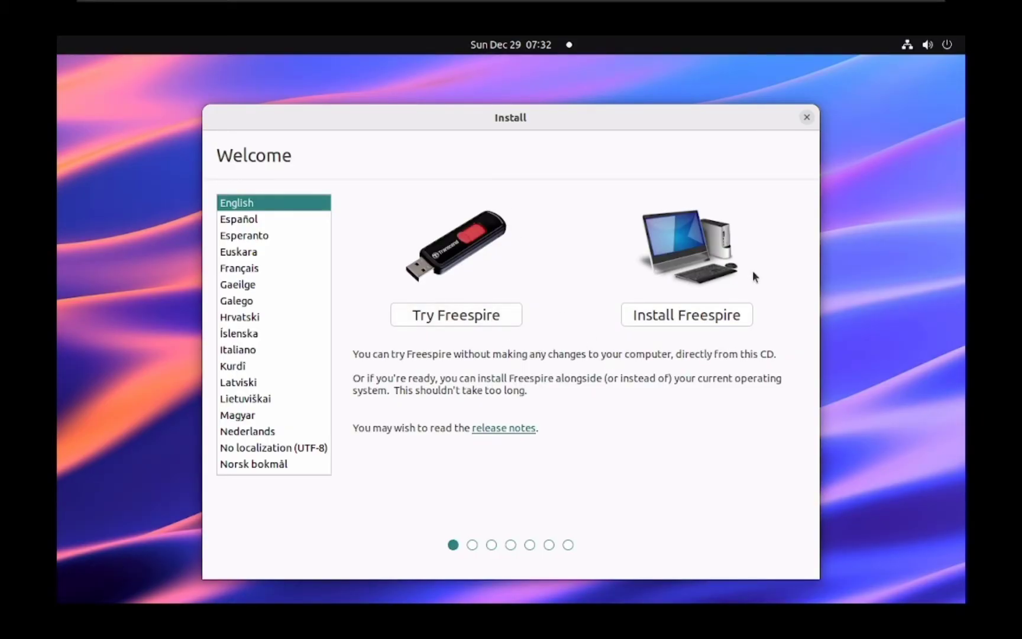
- Choose Install Freespire and accept the English (US) keyboard layout
click(689, 314)
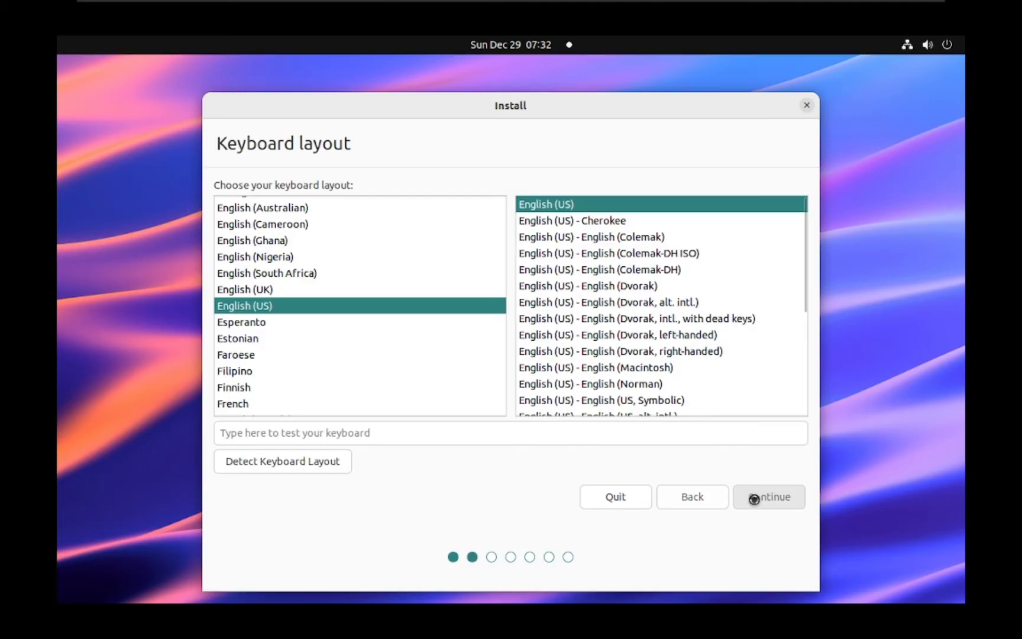
click(753, 497)
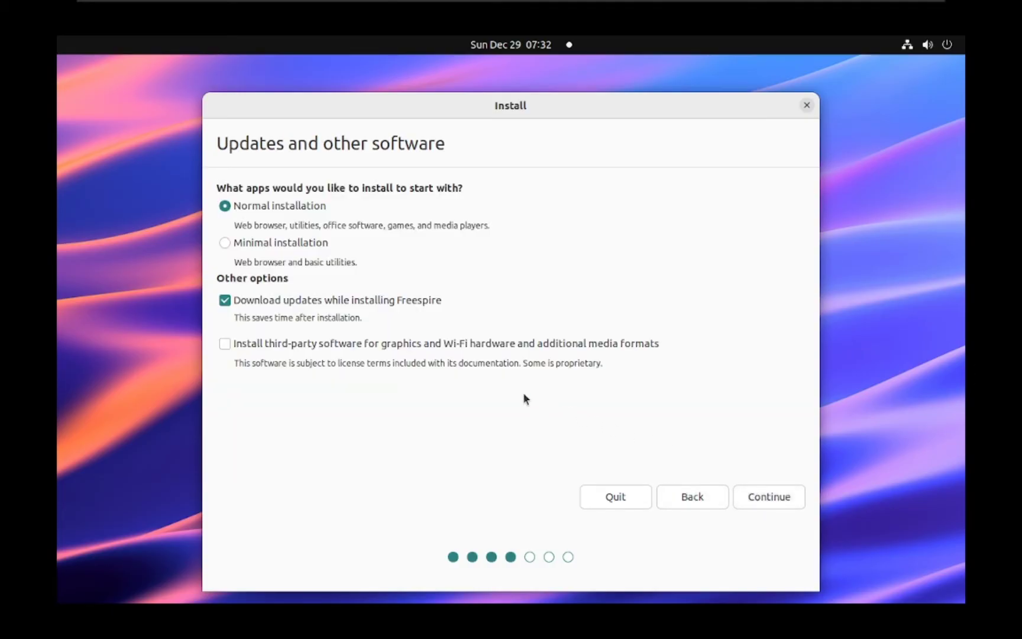
- Enable third-party software for graphics, Wi-Fi and media formats, and continue
click(355, 347)
click(767, 496)
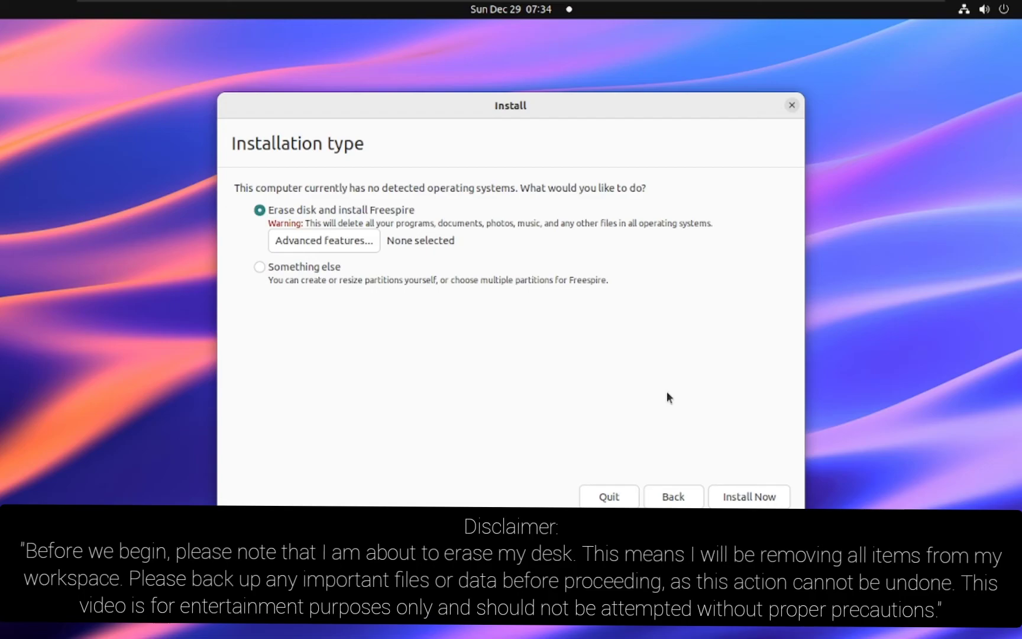
- Install with 'Erase disk and install Freespire' and approve writing the partition changes
click(735, 489)
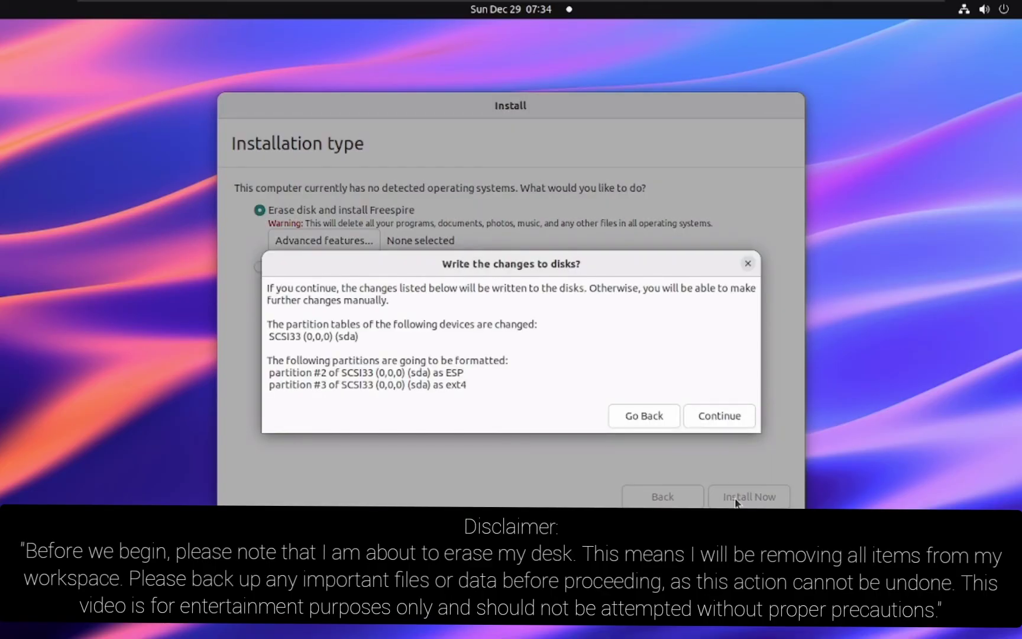
click(720, 421)
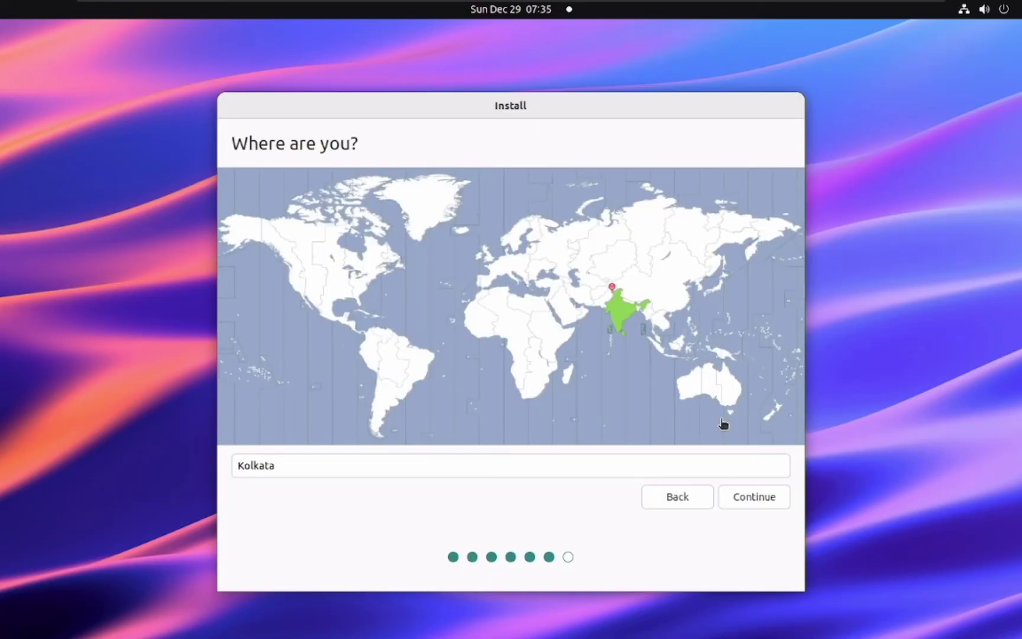
- Keep Kolkata as the time zone and continue
click(757, 501)
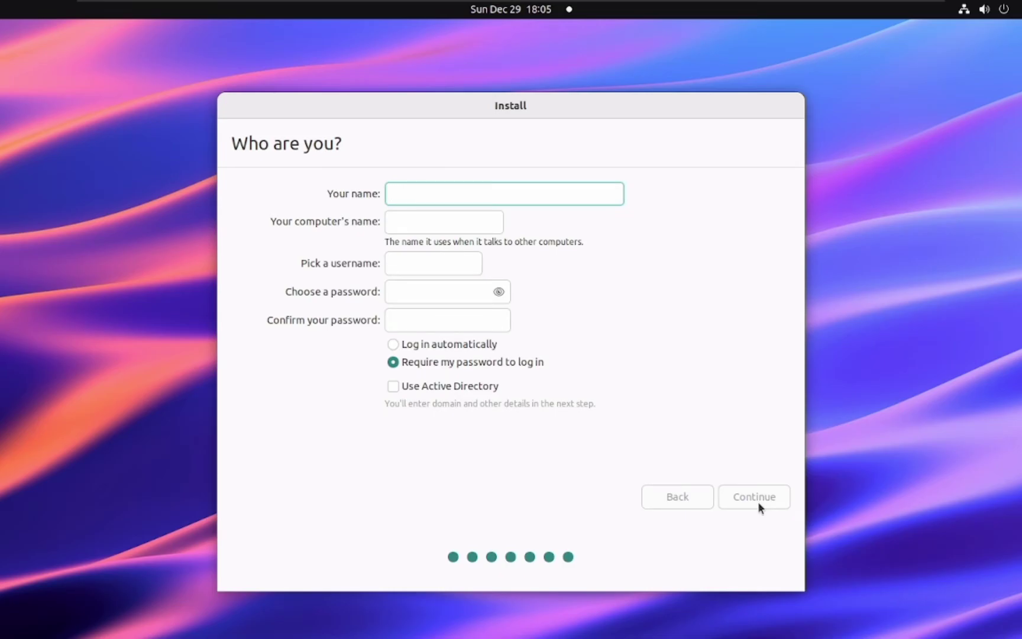
- Enter the account name, then type the account password and retype it to confirm
text(i)
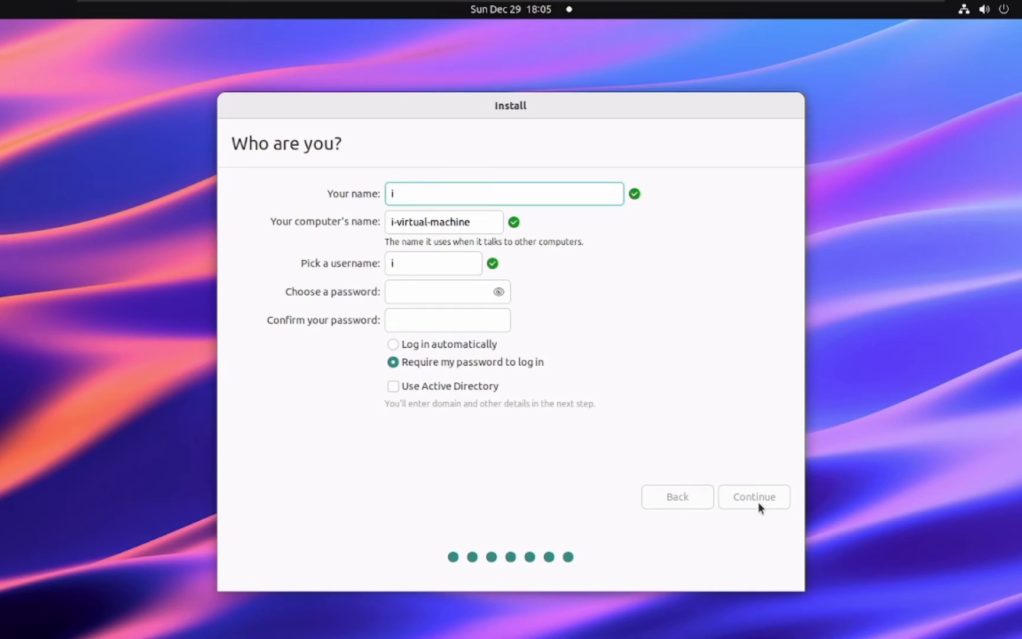
text(Rob)
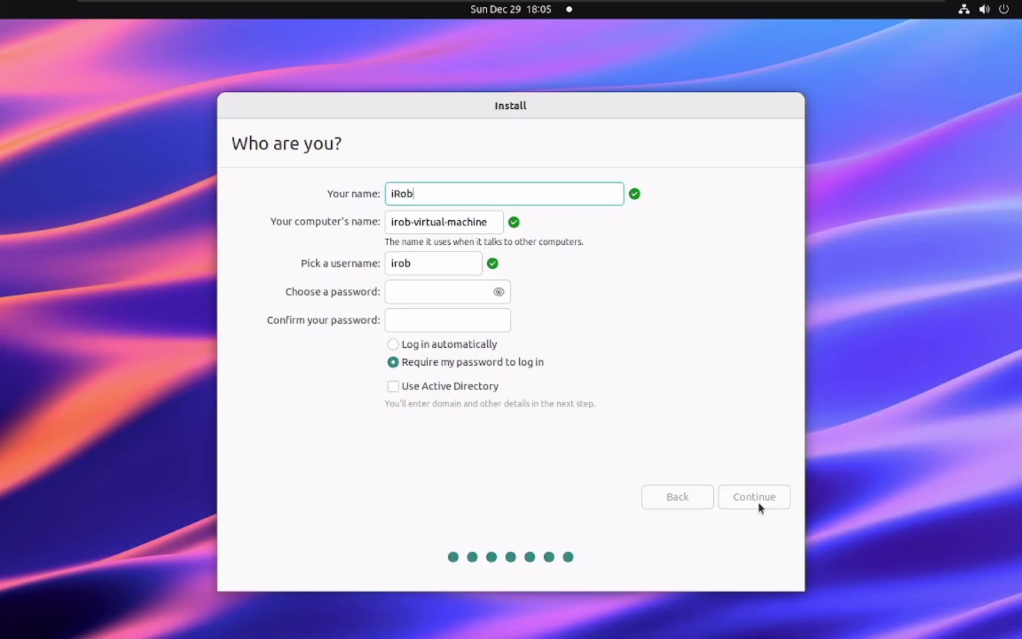
text(ot)
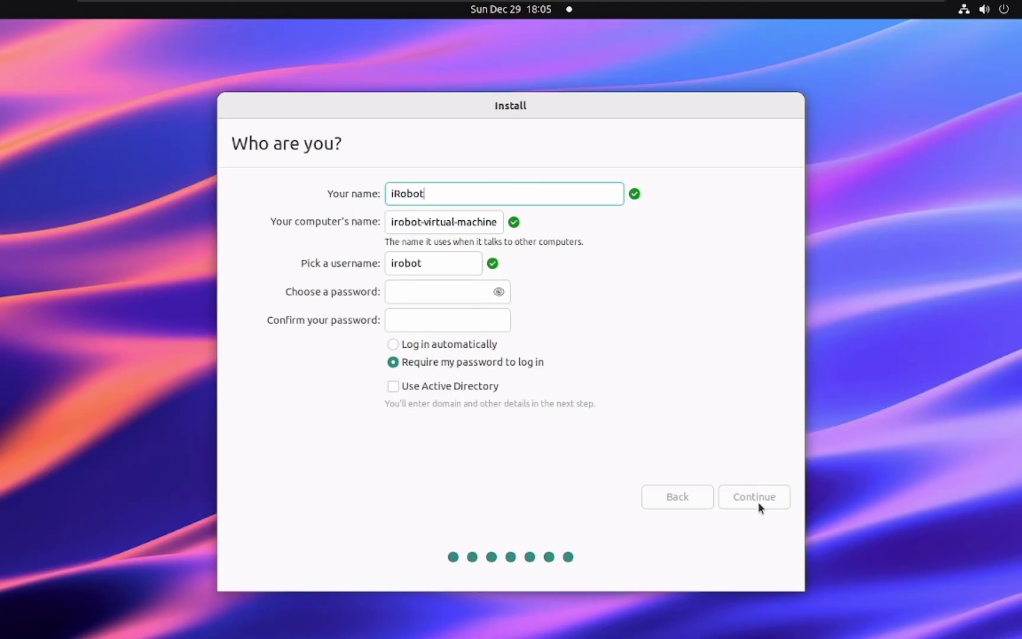
click(459, 291)
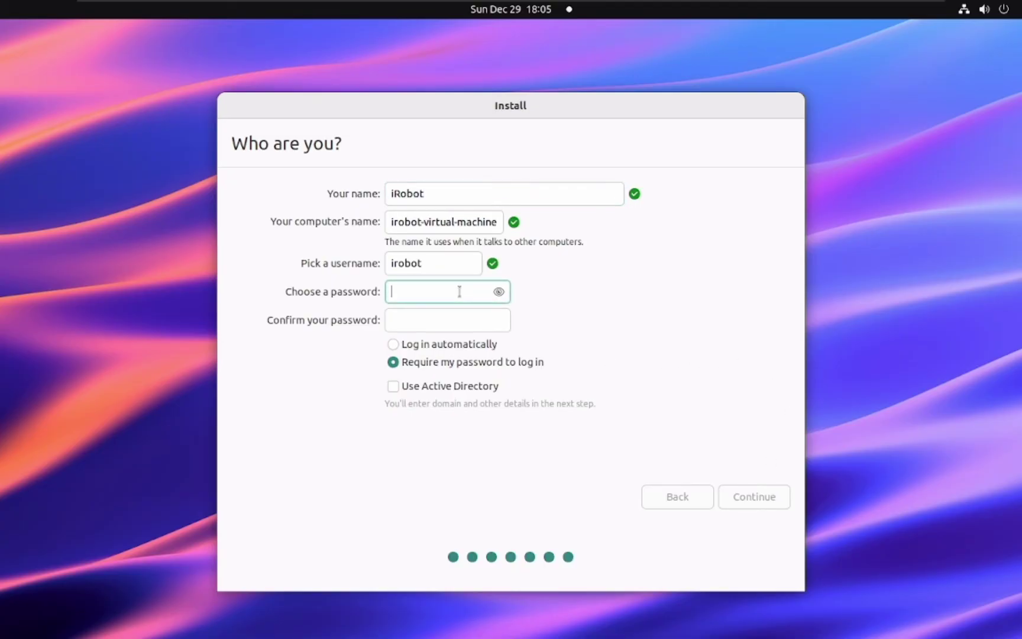
text(123)
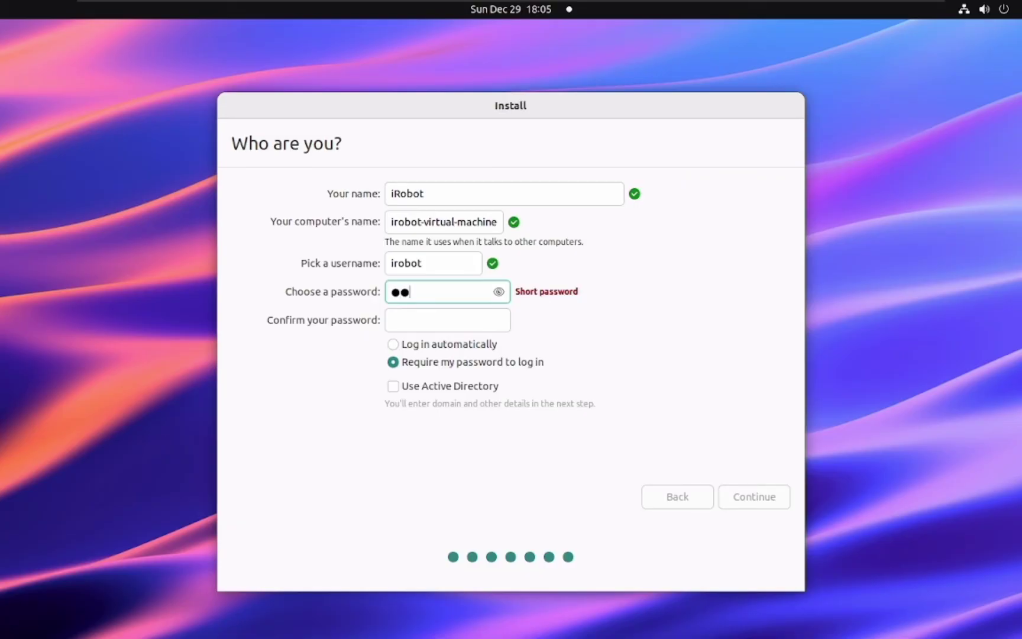
text(45678)
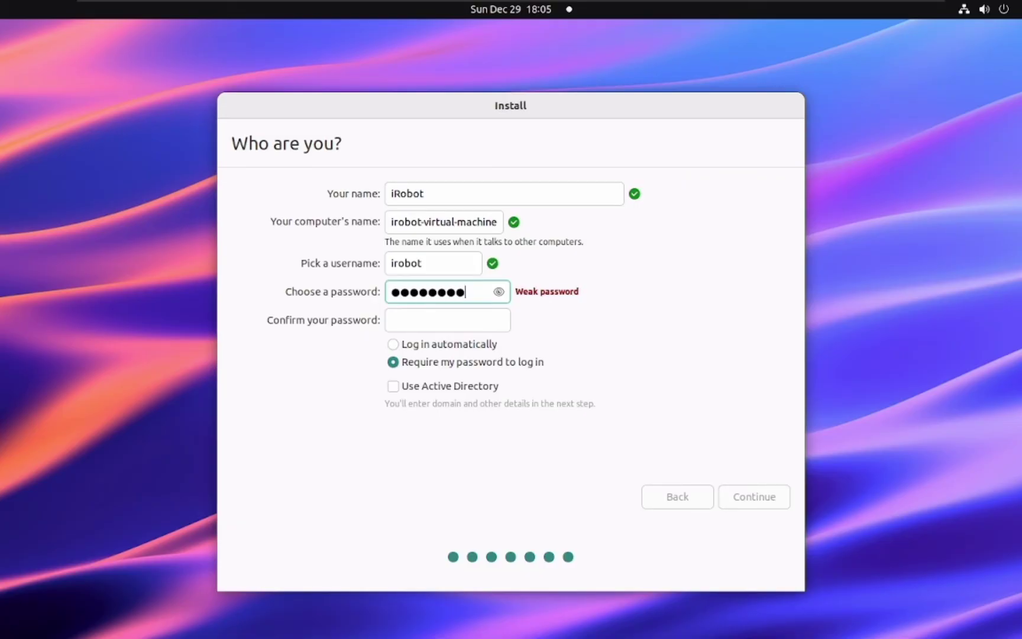
click(475, 313)
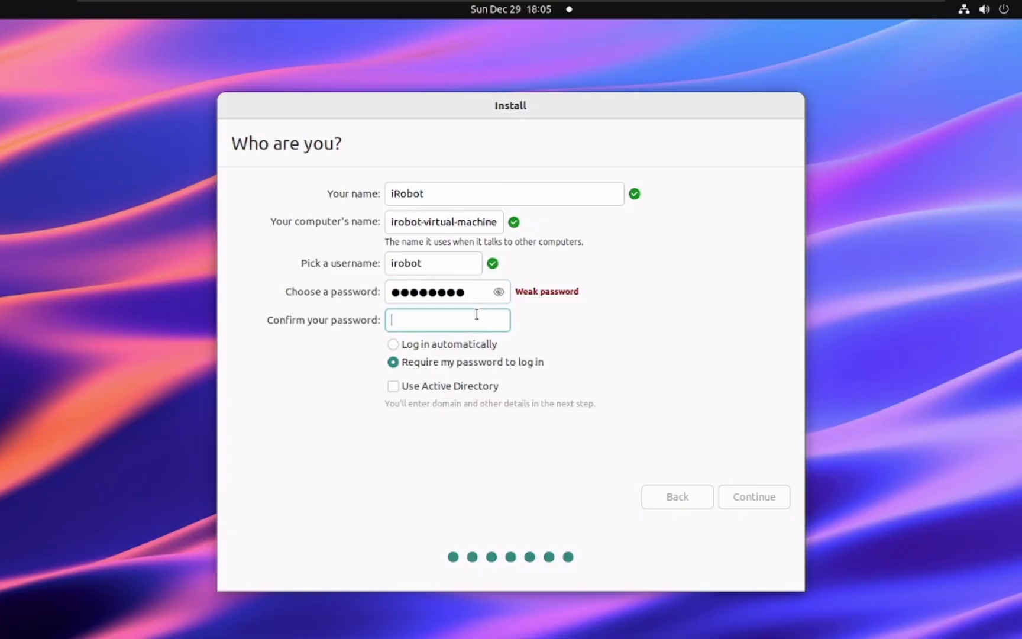
text(12345)
text(123)
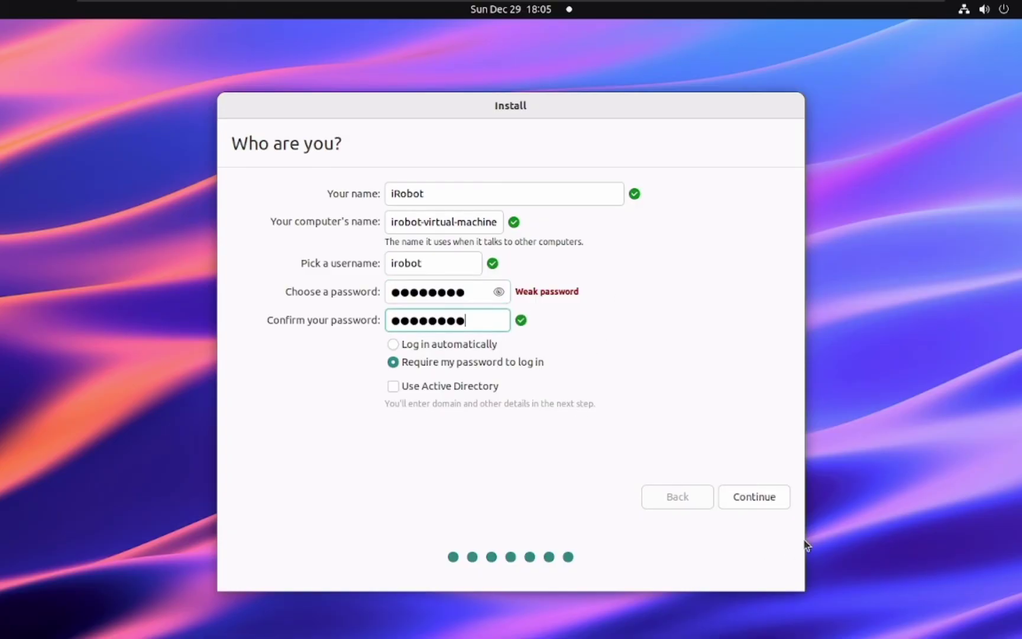
- Accept the account details and let installation finish and reboot to the login screen
click(771, 504)
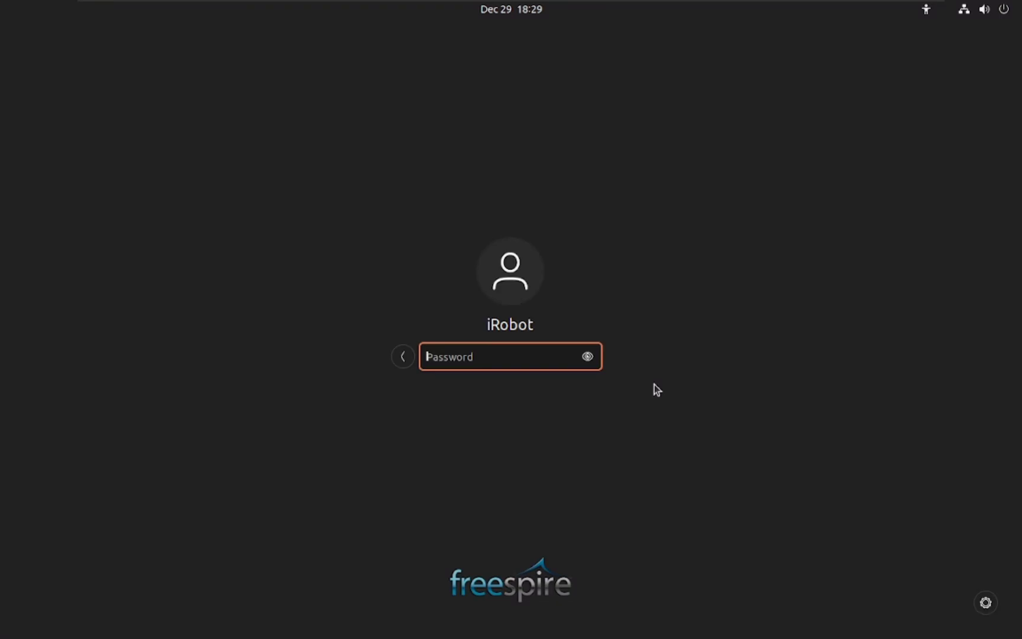
- Log in to the new account by entering its password
text(********)
key(Return)
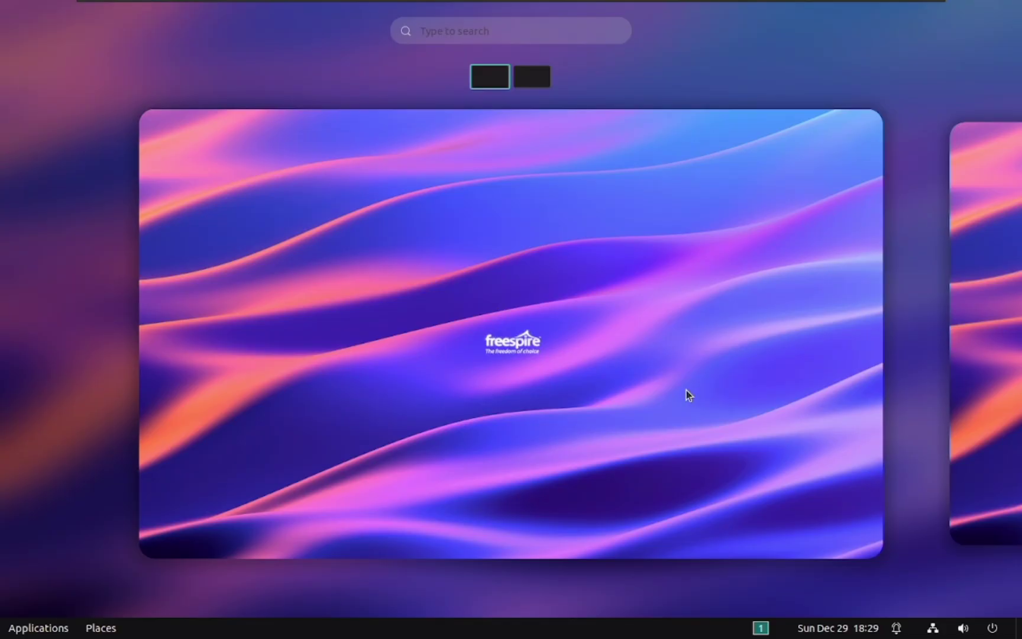
- Dismiss the Activities overview to reveal the Freespire desktop with its Home icon
key(Escape)
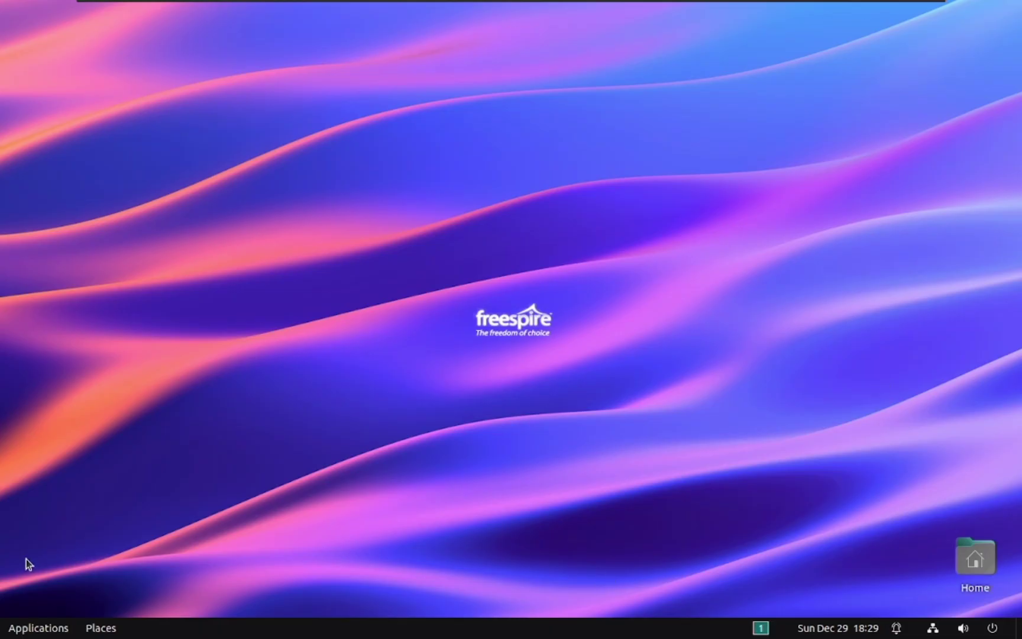
- Launch Brave from the Applications menu and shift its welcome window slightly right
click(22, 633)
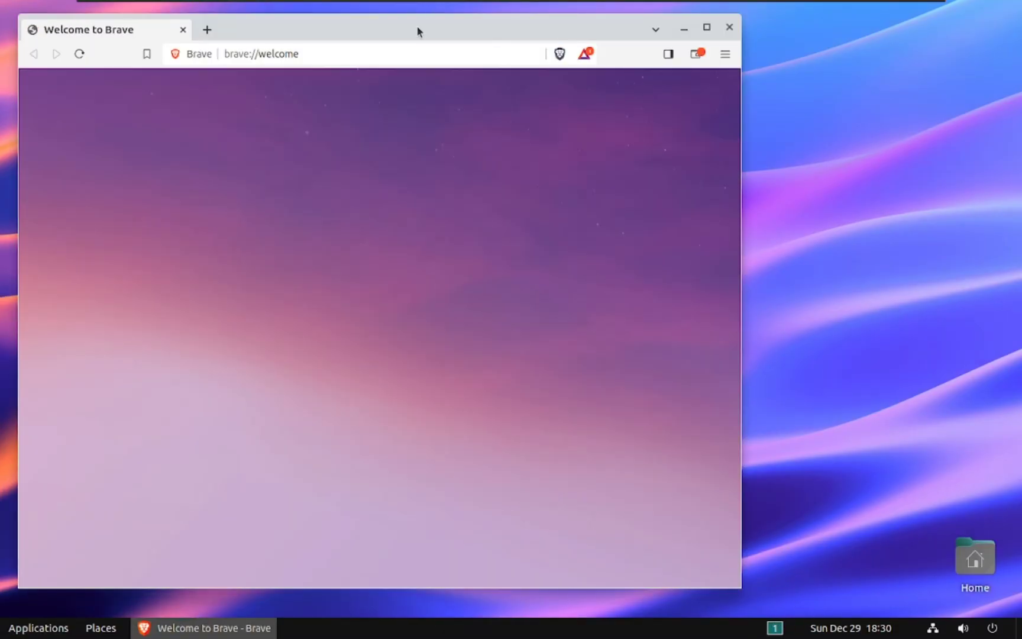
drag(487, 29, 677, 35)
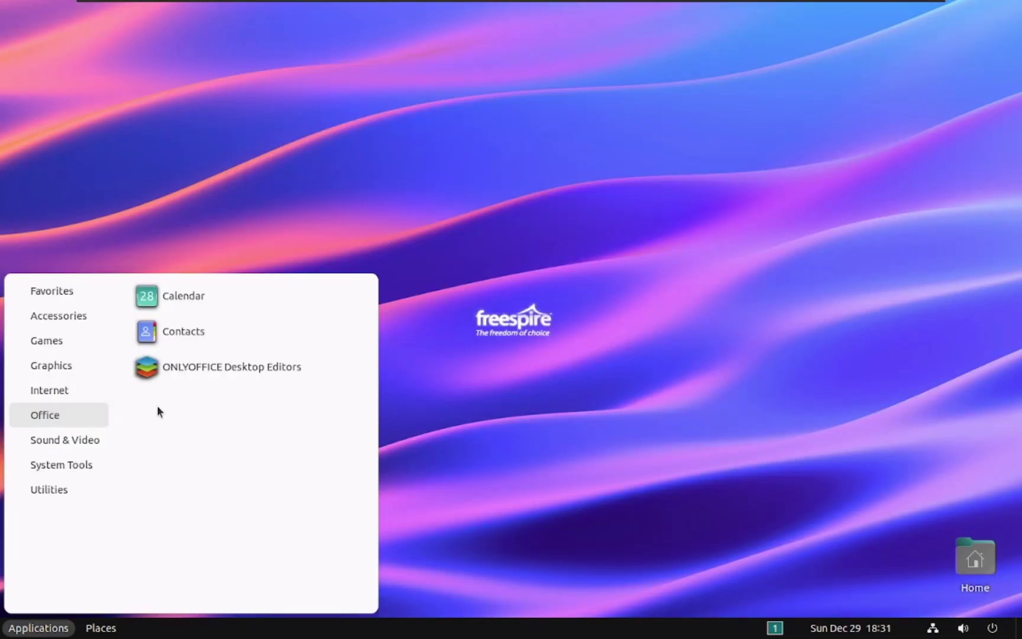
- Launch ONLYOFFICE Desktop Editors from the Office applications list
click(191, 367)
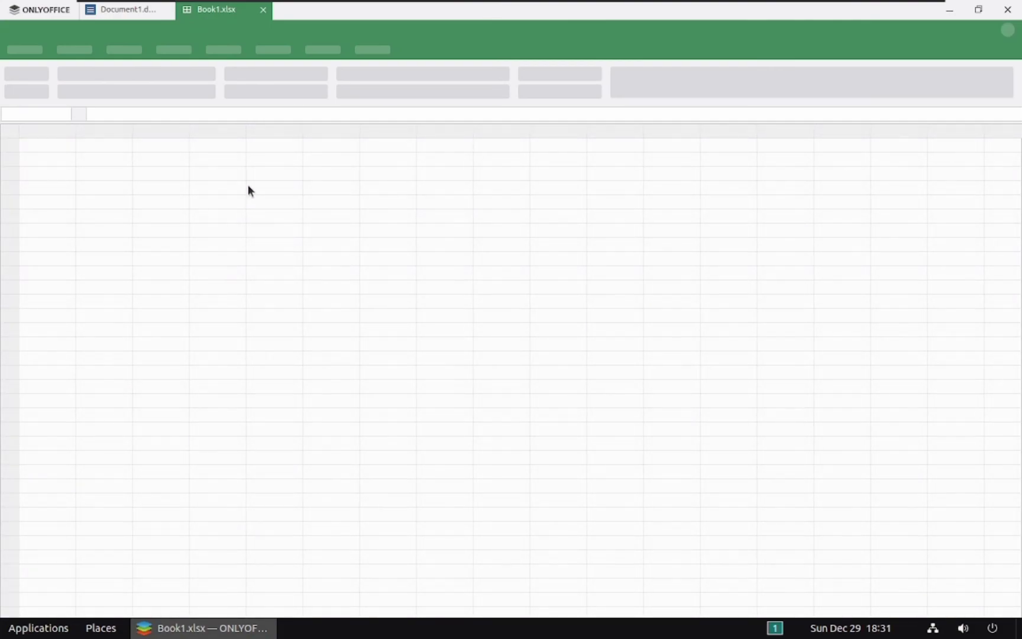
- From the ONLYOFFICE start page, create a new blank Presentation1.pptx
click(125, 9)
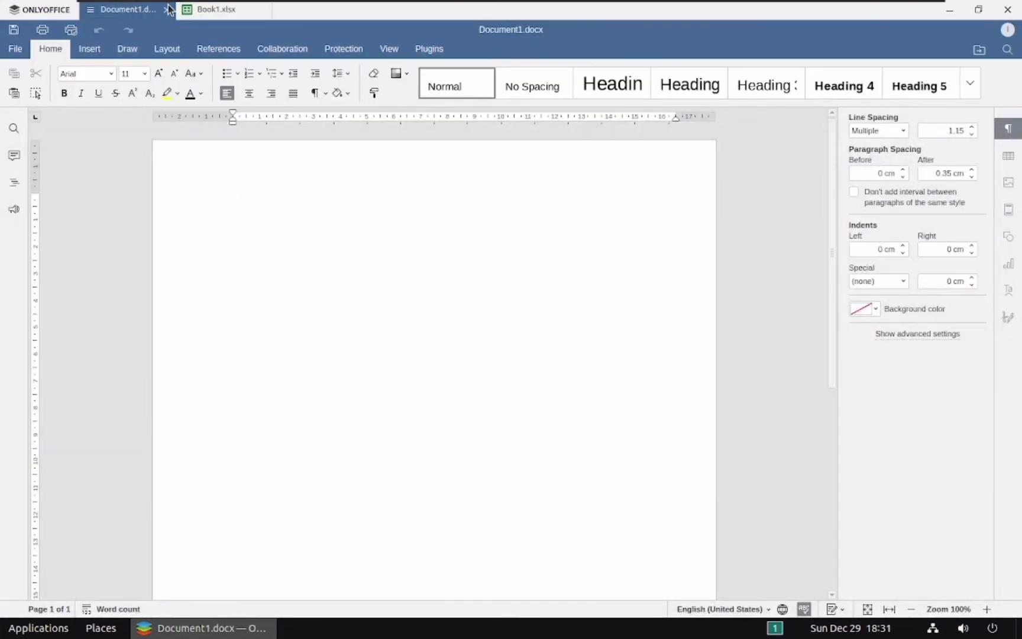
click(208, 10)
click(46, 10)
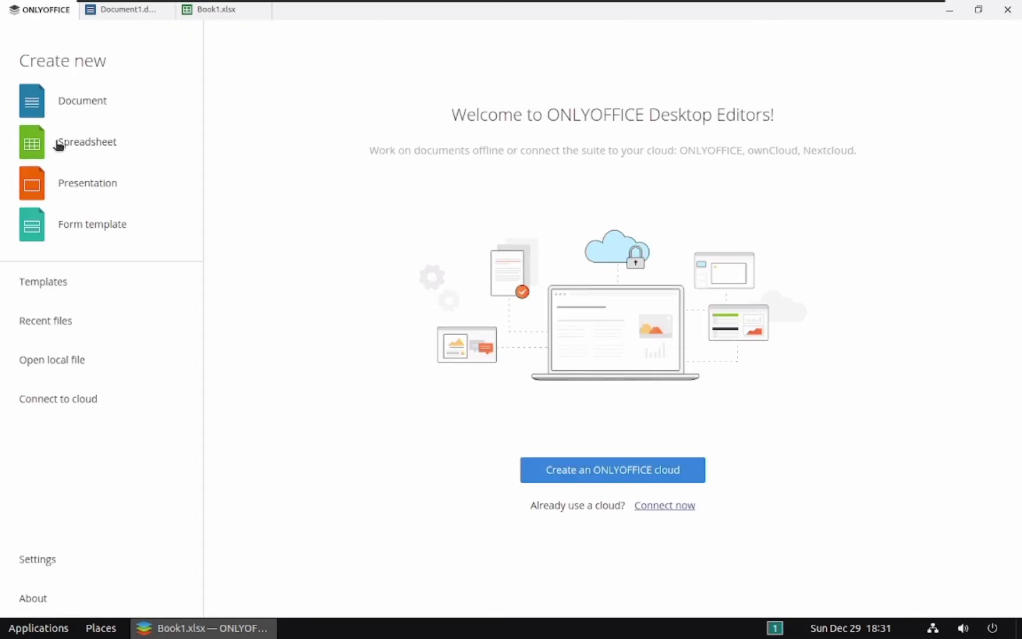
click(74, 181)
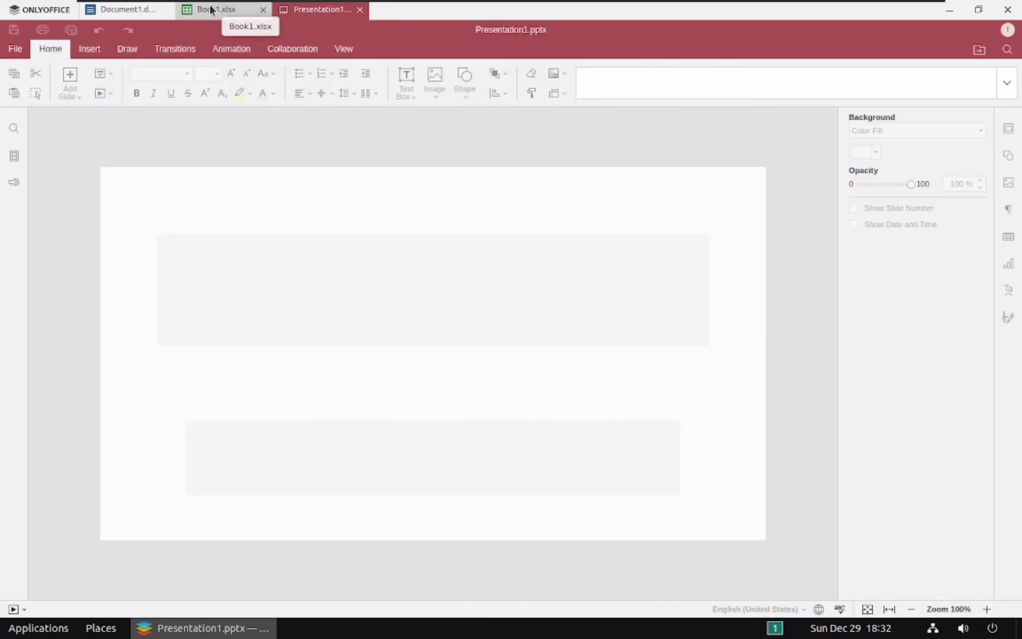
- Cycle through Book1.xlsx, Presentation1.pptx and Document1.docx, then close ONLYOFFICE
click(211, 8)
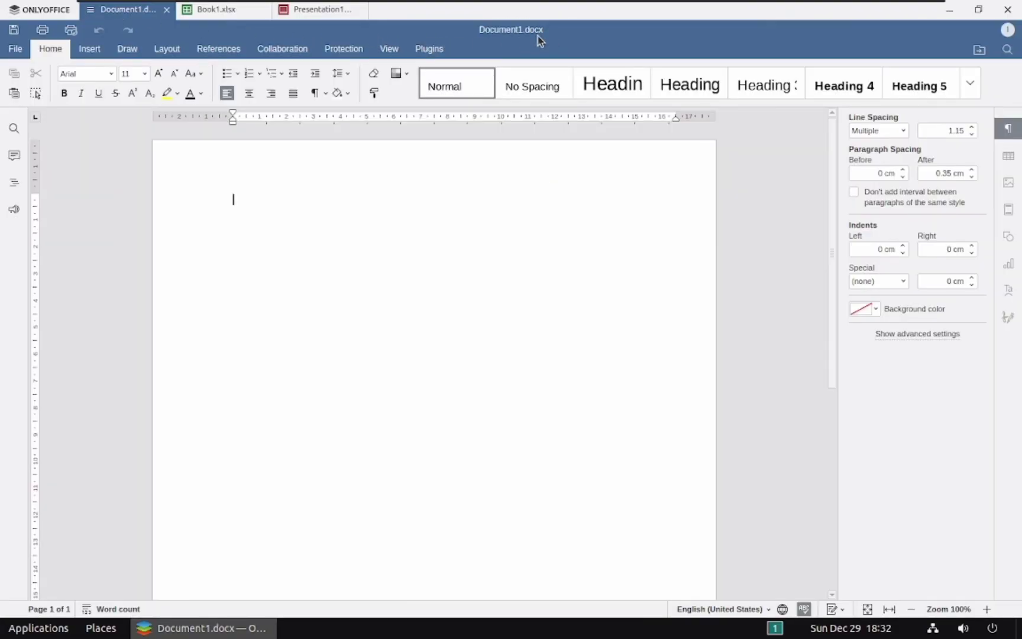
click(338, 11)
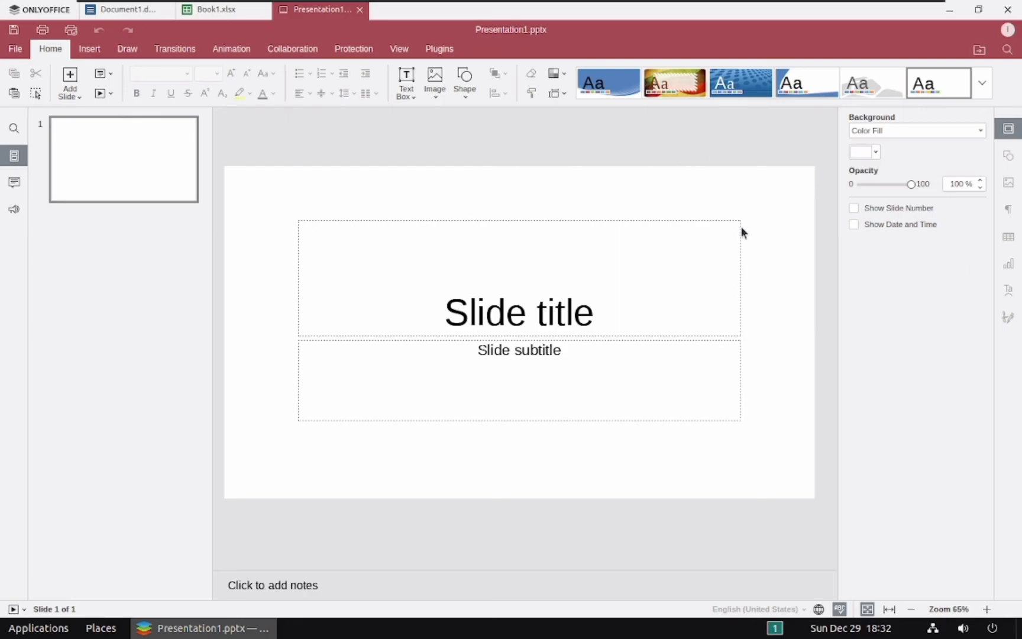
click(141, 10)
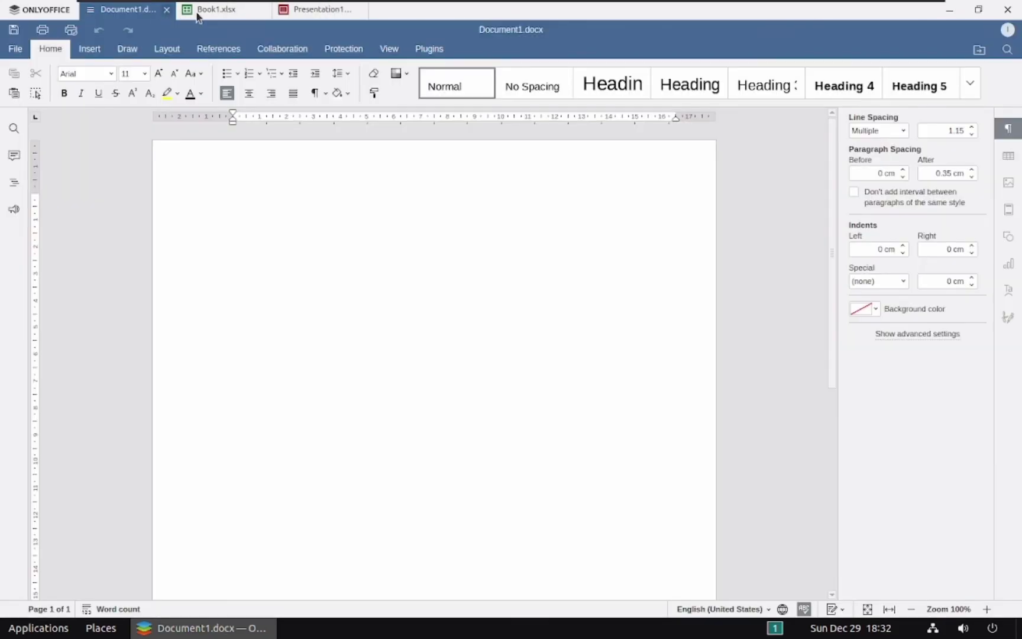
click(204, 11)
click(331, 12)
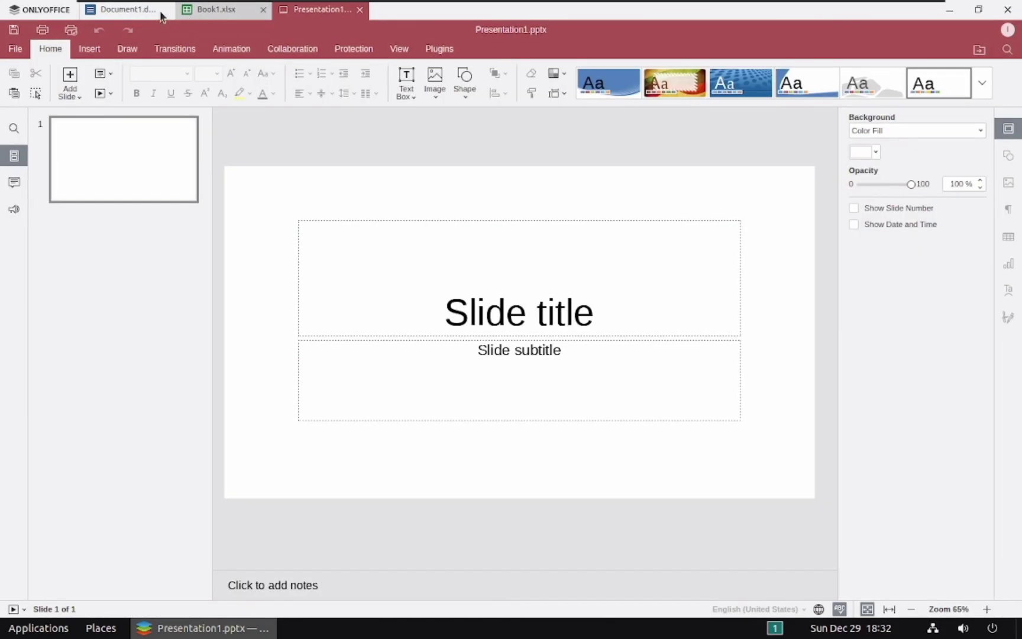
click(142, 11)
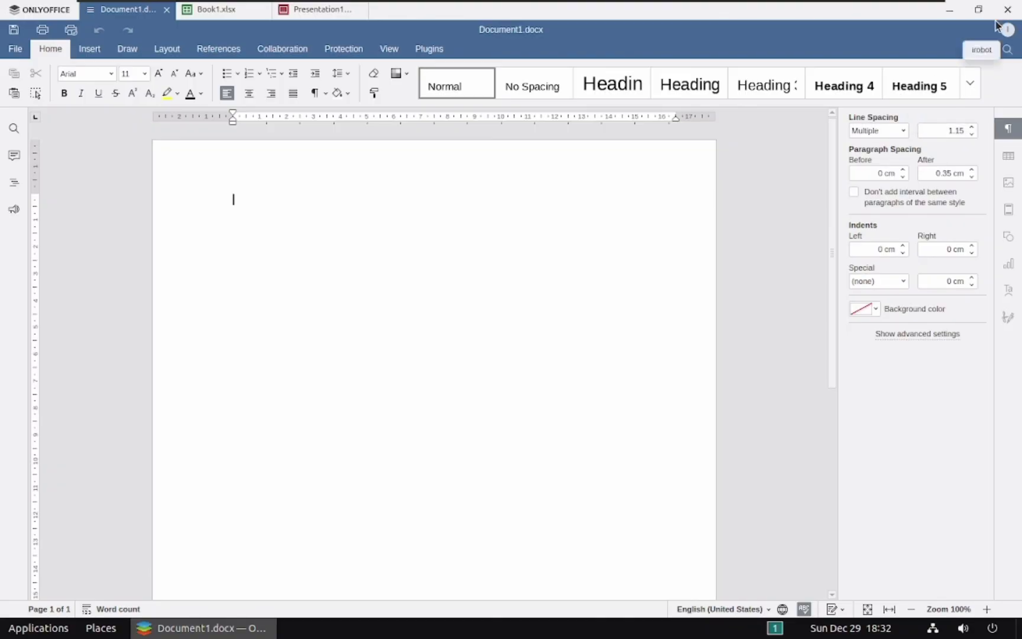
click(224, 11)
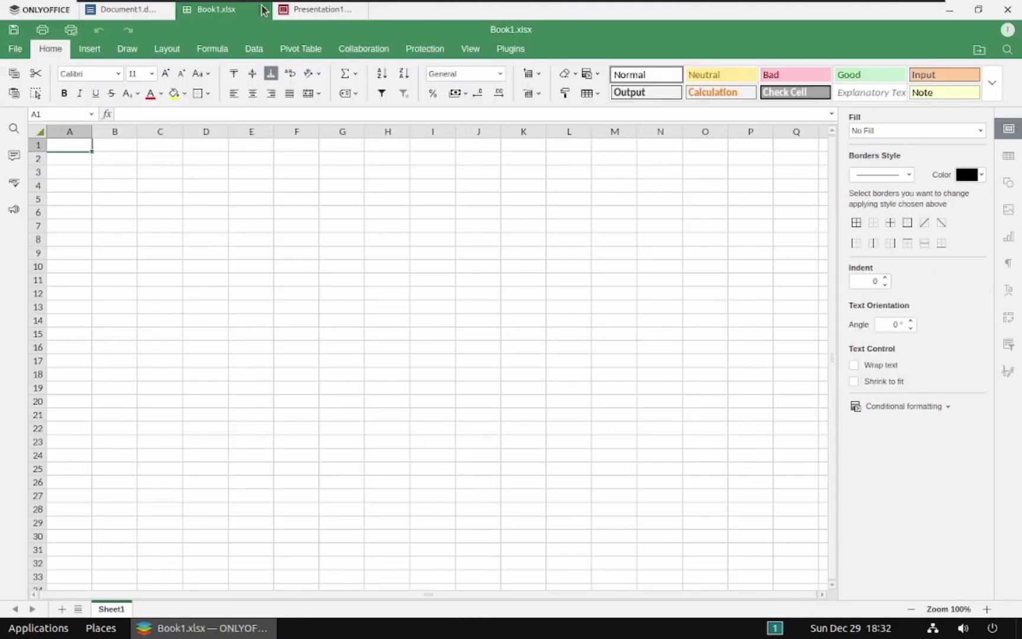
click(298, 10)
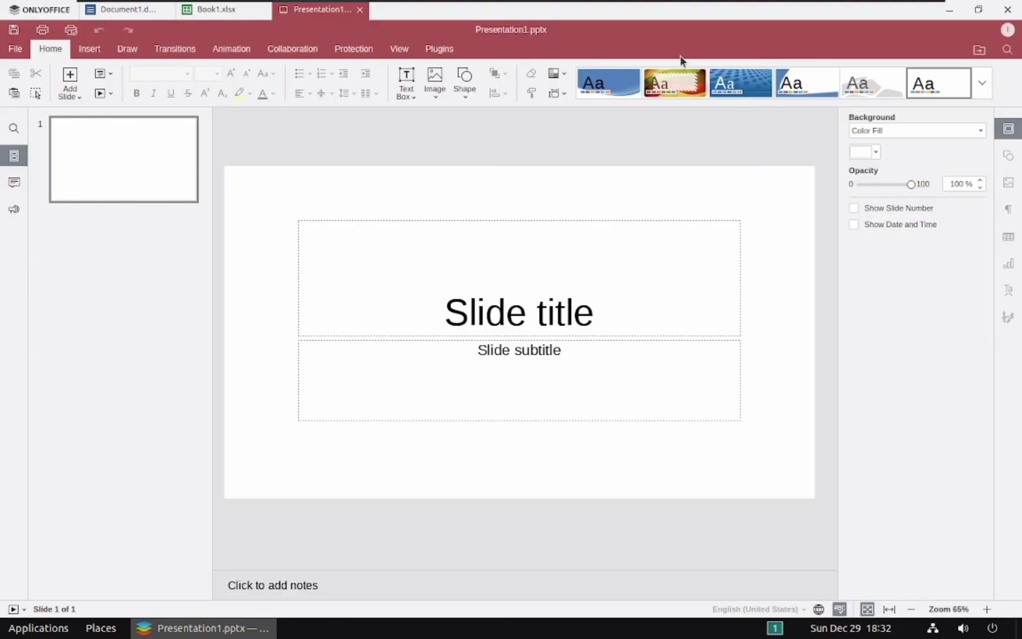
click(1003, 10)
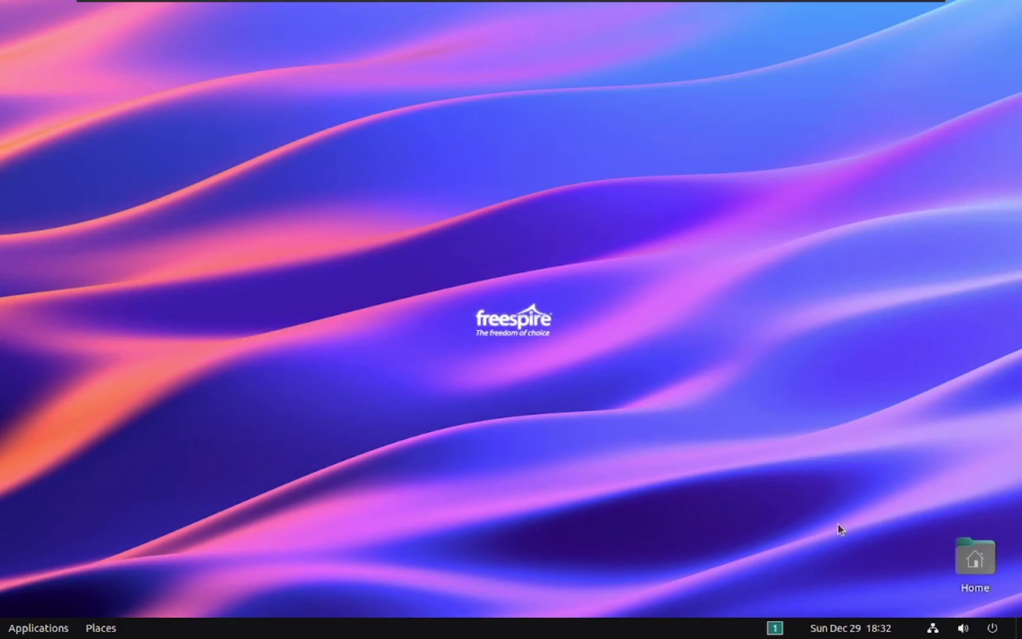
- View the Freespire 10 details on Settings' About page, then close Settings
click(992, 628)
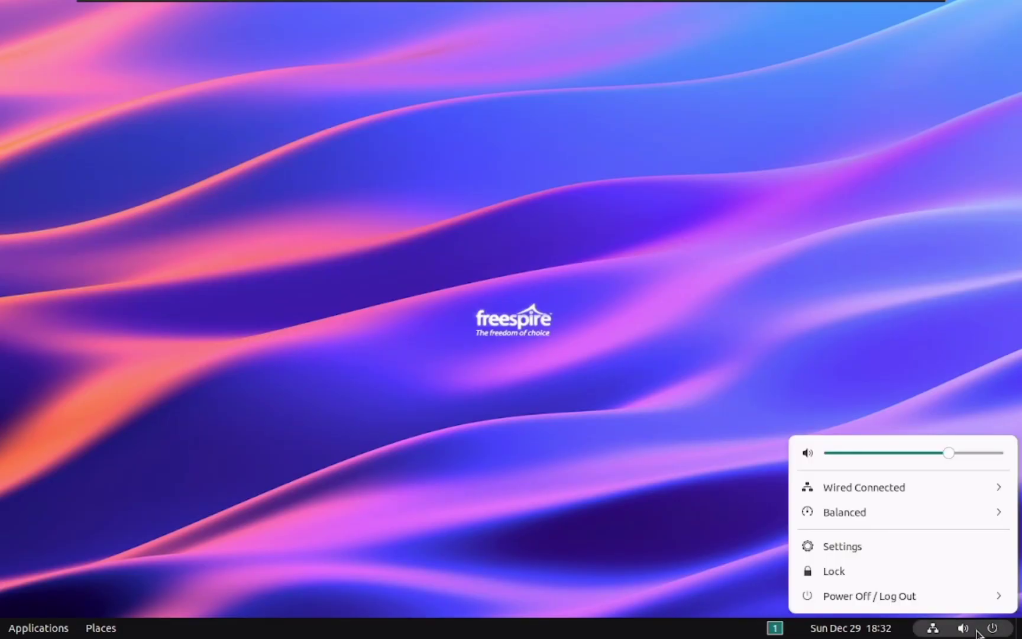
click(840, 546)
scroll(90, 542, down, 5)
click(83, 599)
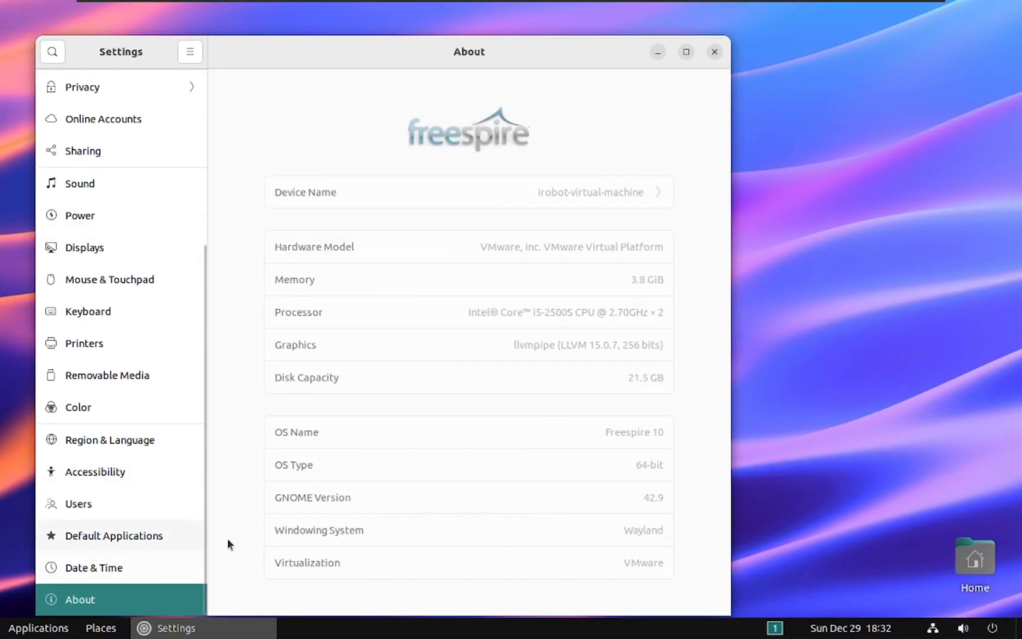
key(alt+F4)
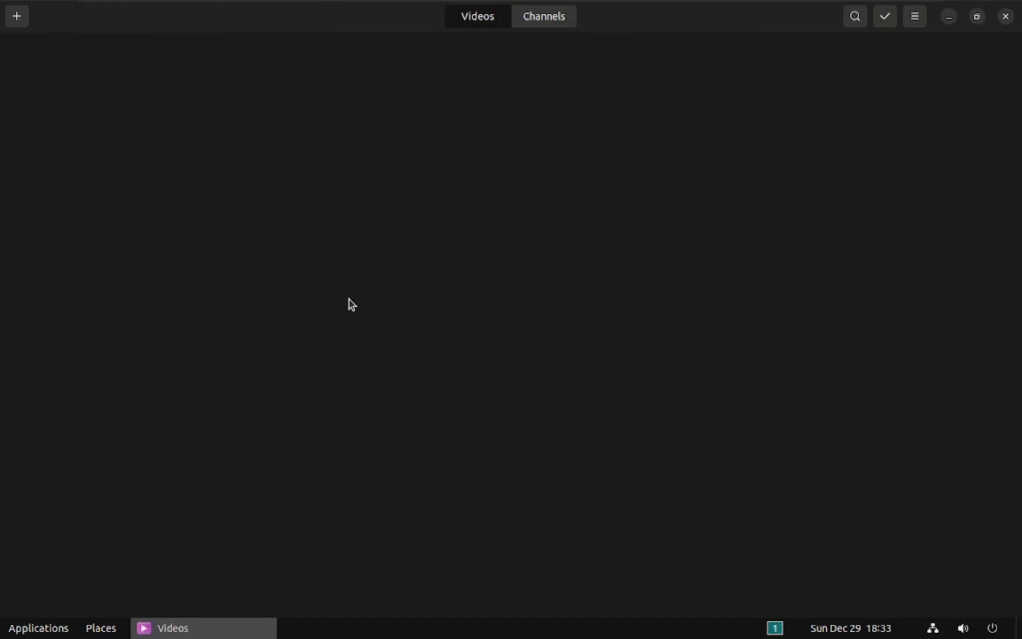